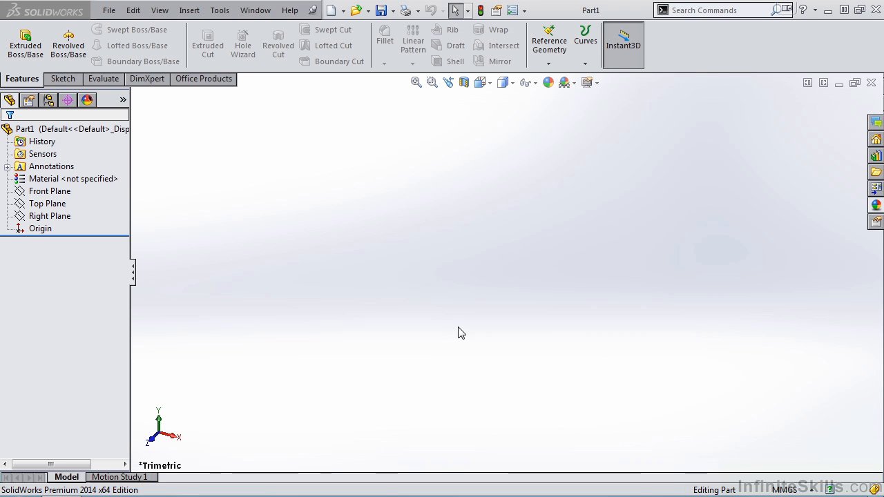
# Start an Extruded Boss/Base on the Front Plane with a center rectangle about 111 by 72 mm centred on the origin, and finish the sketch
pyautogui.click(33, 54)
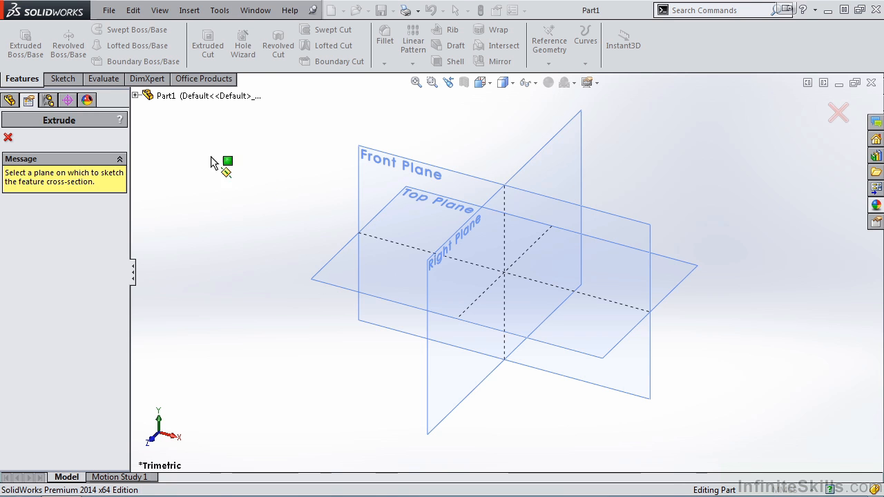
pyautogui.click(377, 193)
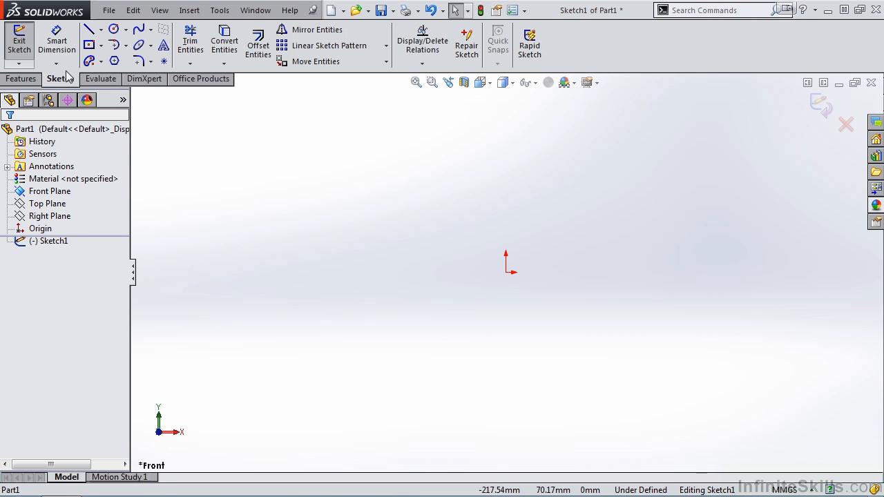
pyautogui.click(90, 47)
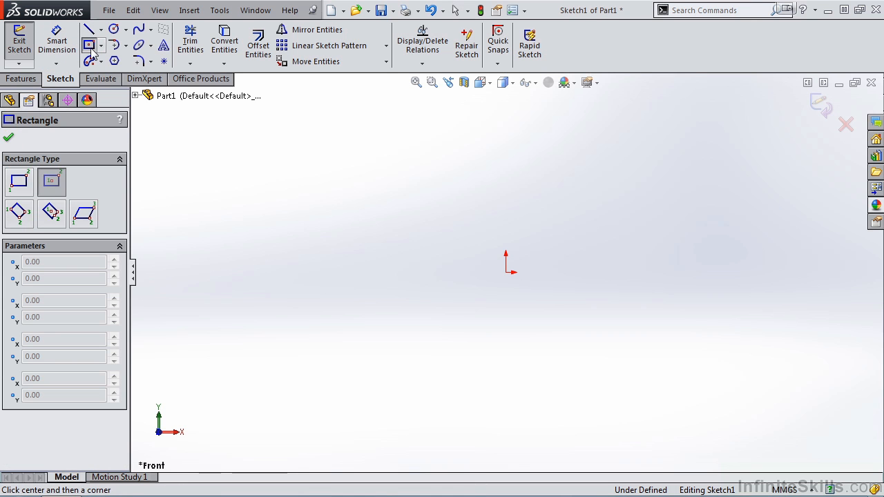
pyautogui.click(505, 272)
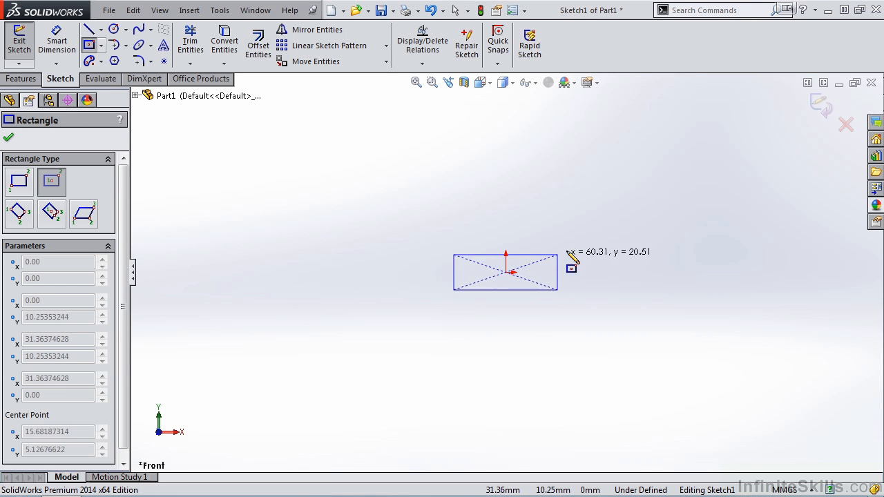
pyautogui.click(601, 210)
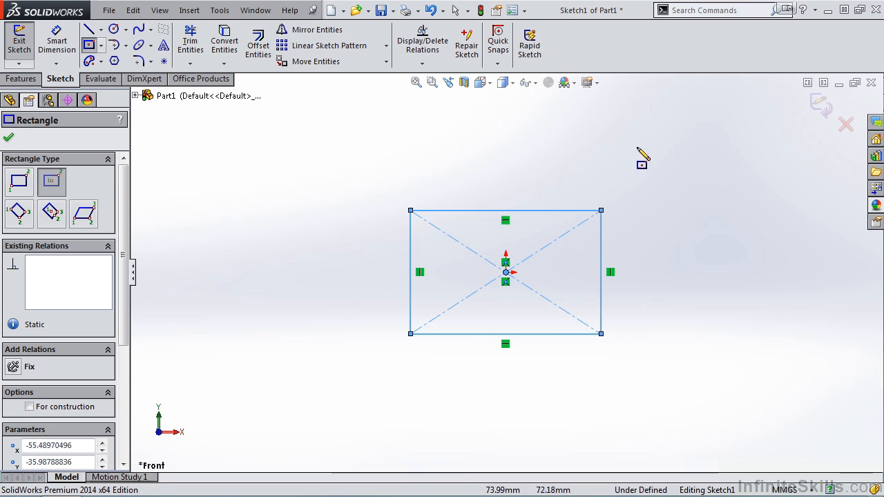
pyautogui.click(819, 109)
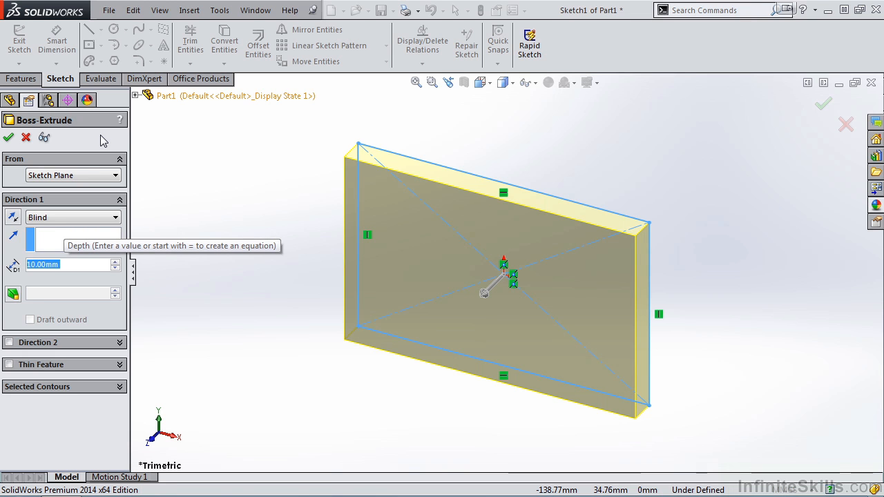
# Adjust the blind extrusion depth of the rectangle in increments to 30 mm
pyautogui.click(96, 265)
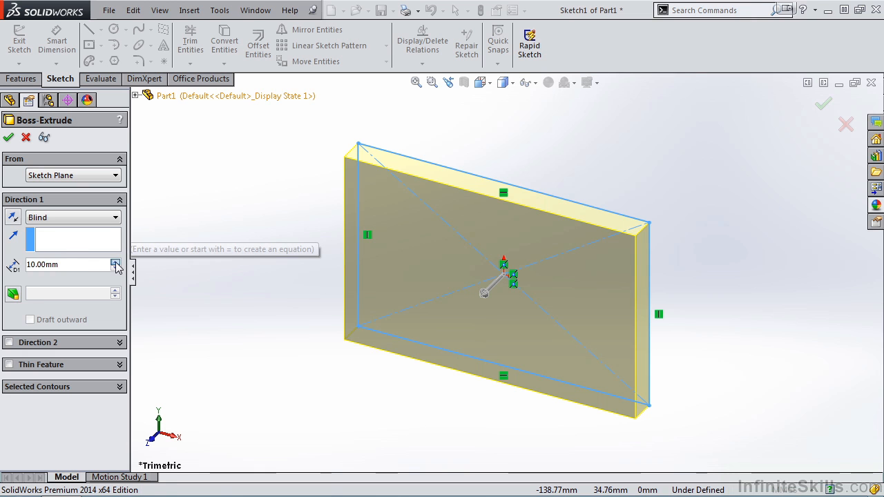
pyautogui.click(116, 263)
pyautogui.click(115, 263)
pyautogui.click(115, 271)
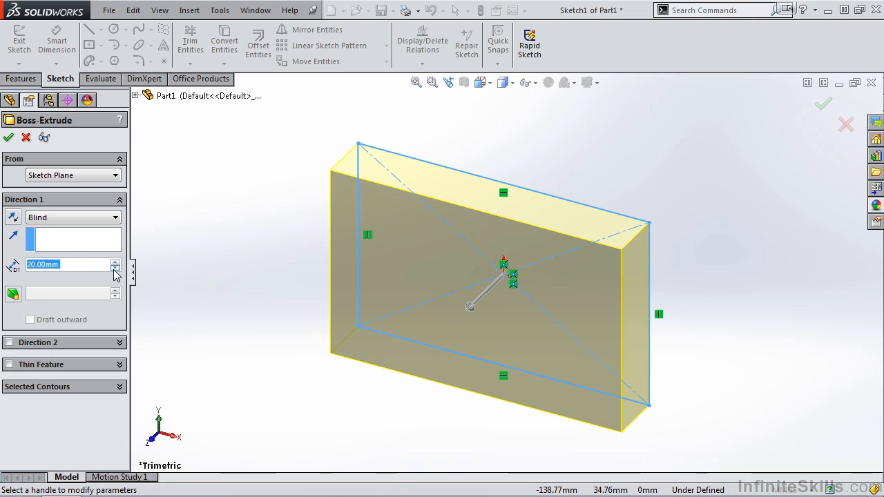
pyautogui.click(115, 271)
pyautogui.click(116, 262)
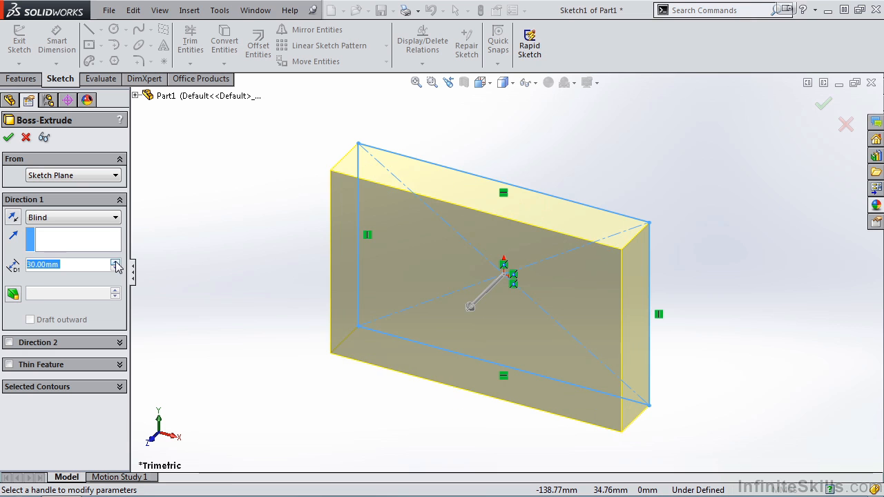
pyautogui.click(116, 262)
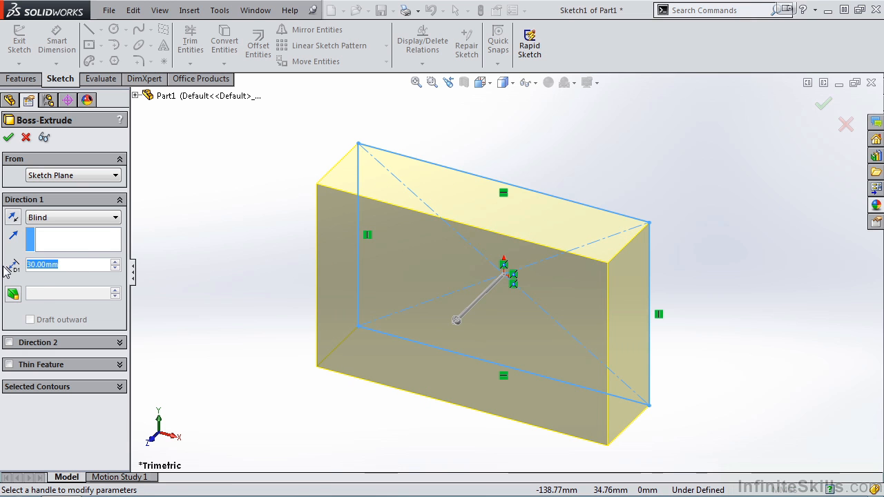
# Set the blind extrusion depth to 50 mm
pyautogui.write('50')
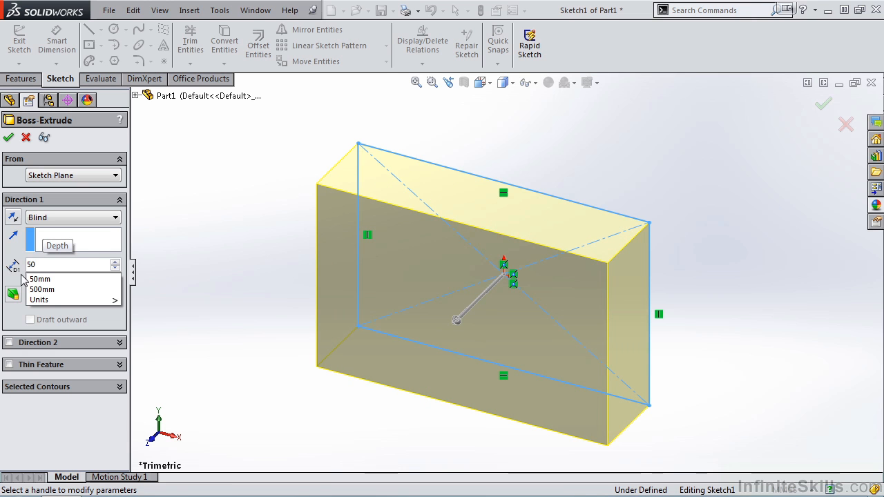
pyautogui.press('Down')
pyautogui.press('Return')
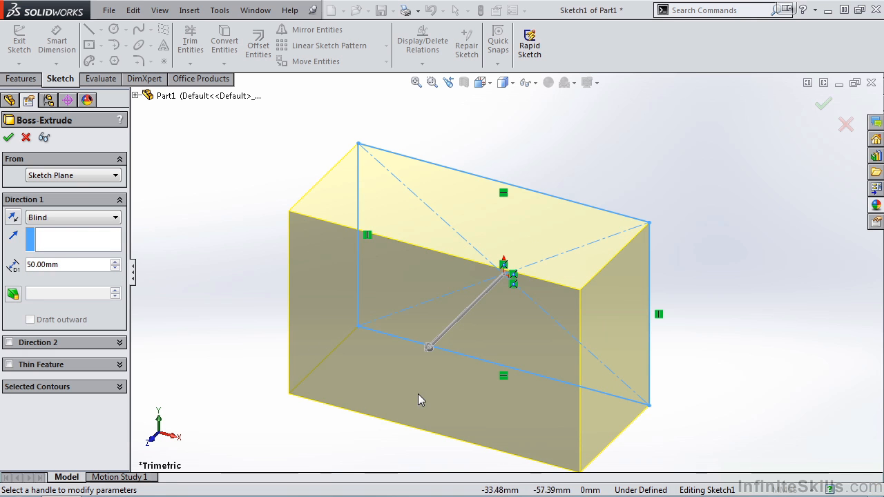
# Pull the extrusion's depth handle in the preview to 40 mm, and reverse the extrusion direction and back
pyautogui.moveTo(435, 355)
pyautogui.mouseDown()
pyautogui.moveTo(350, 413)
pyautogui.moveTo(464, 304)
pyautogui.moveTo(500, 214)
pyautogui.moveTo(563, 198)
pyautogui.moveTo(419, 332)
pyautogui.moveTo(442, 334)
pyautogui.mouseUp()
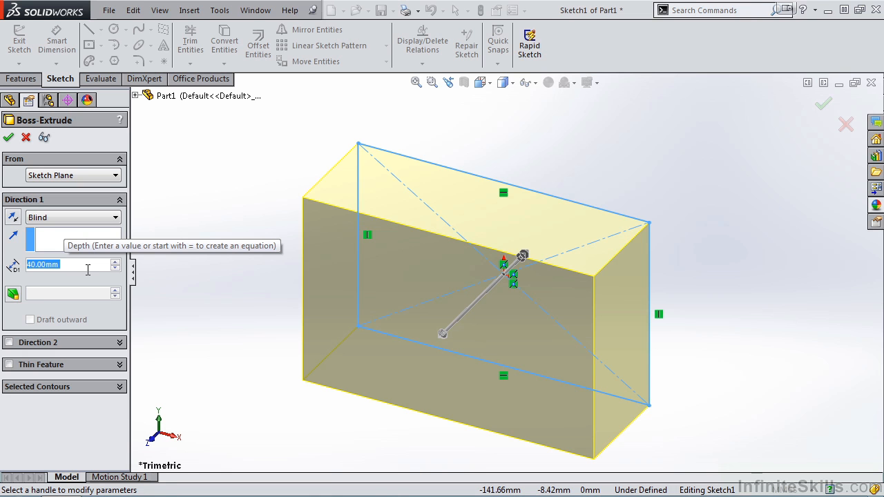
pyautogui.click(13, 219)
pyautogui.click(13, 218)
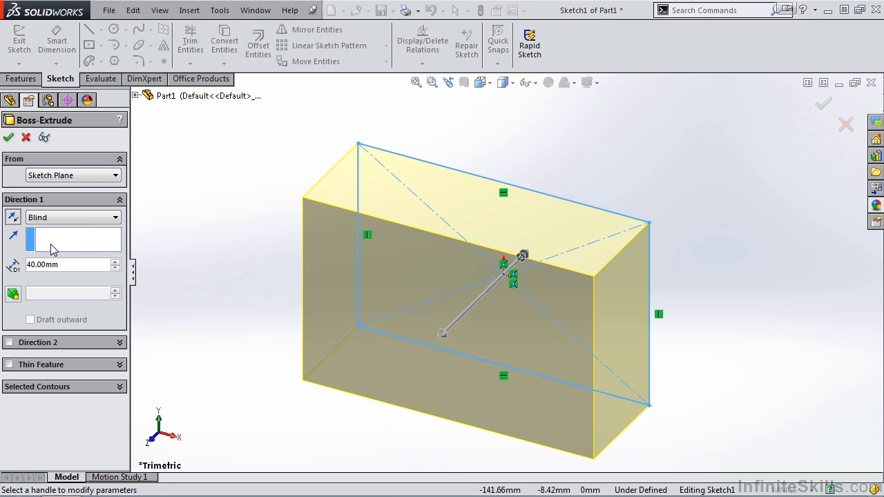
# Try a draft of 7 degrees on the extrusion, make it draft outward, and turn the draft off again
pyautogui.click(13, 294)
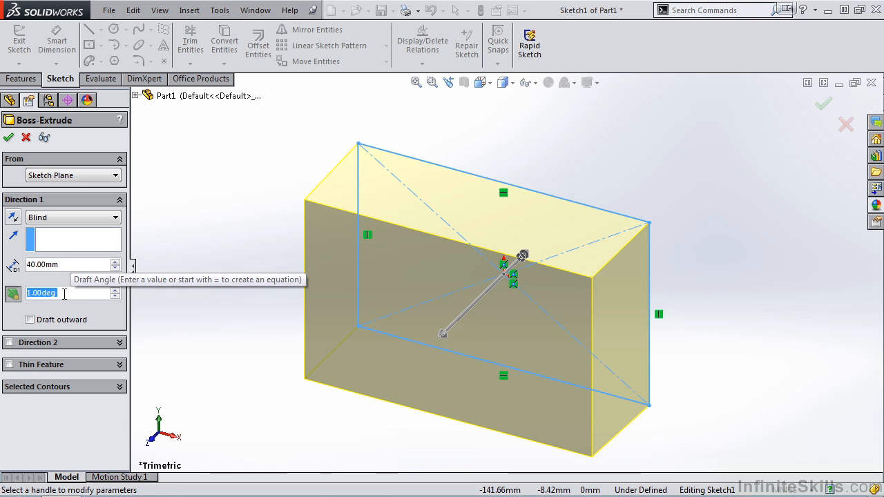
pyautogui.click(116, 291)
pyautogui.click(115, 290)
pyautogui.click(115, 291)
pyautogui.click(115, 291)
pyautogui.click(116, 291)
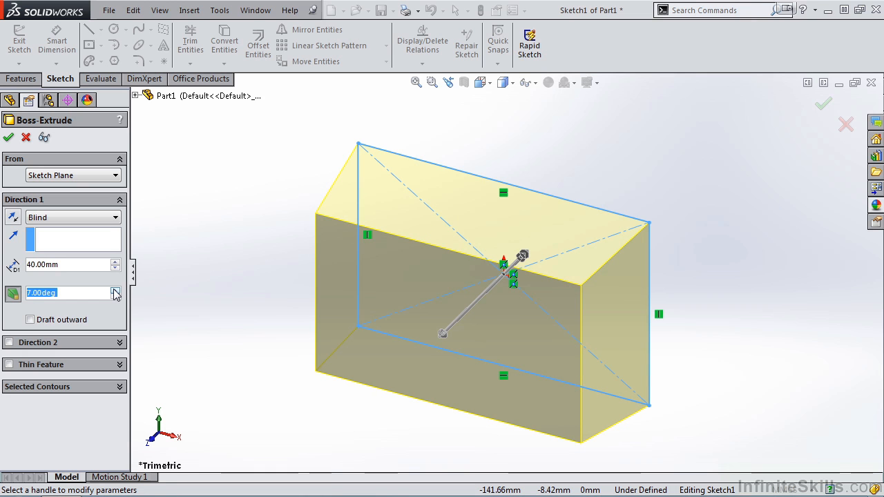
pyautogui.click(31, 321)
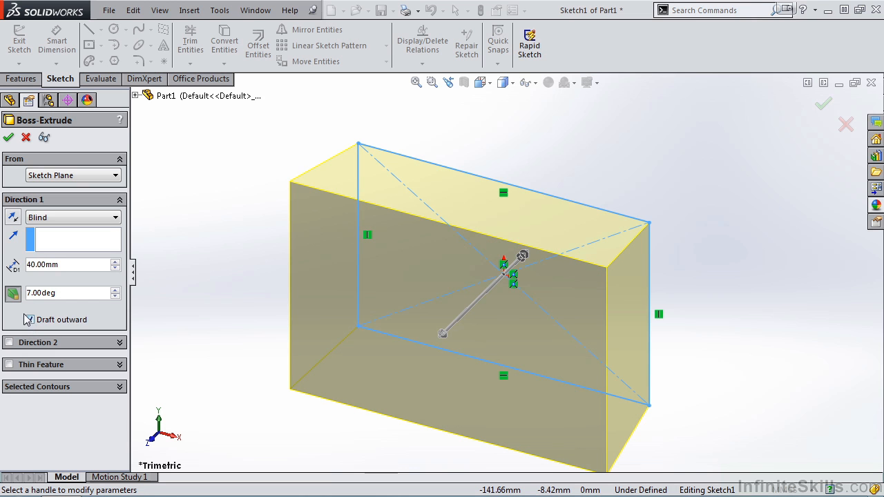
pyautogui.click(13, 294)
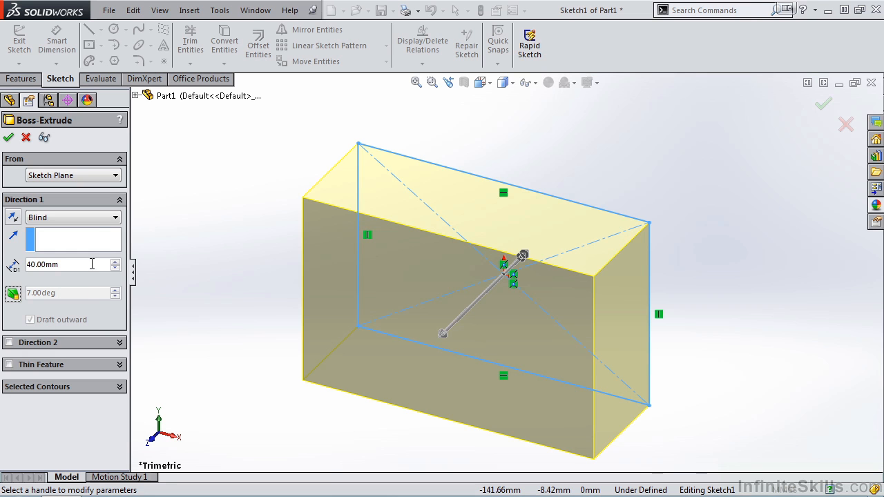
# Try the Mid Plane end condition for the extrusion and set it back to Blind
pyautogui.click(116, 220)
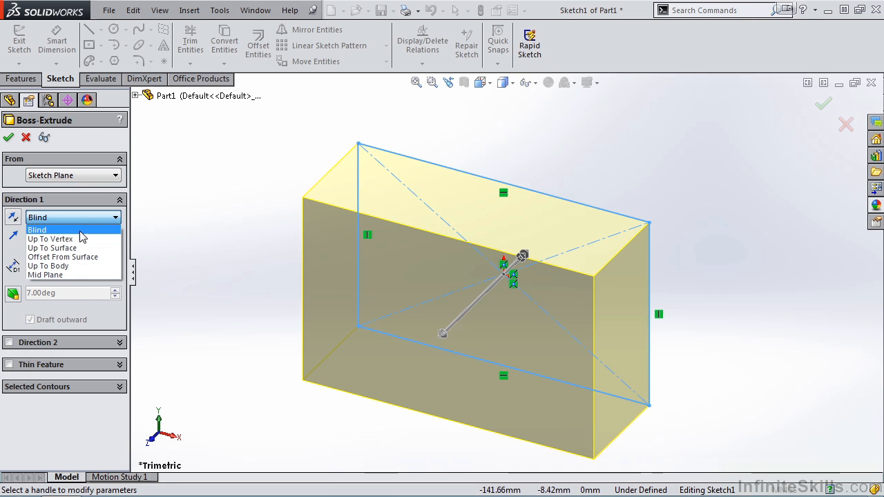
pyautogui.click(75, 275)
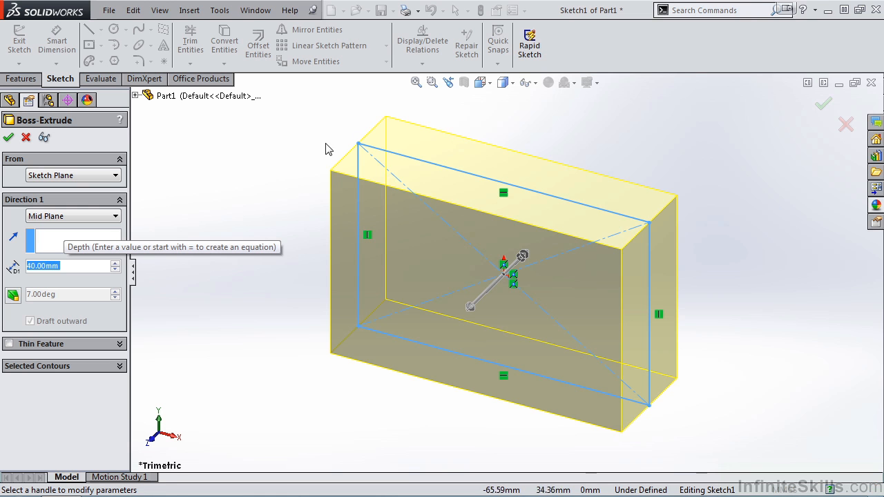
pyautogui.click(116, 217)
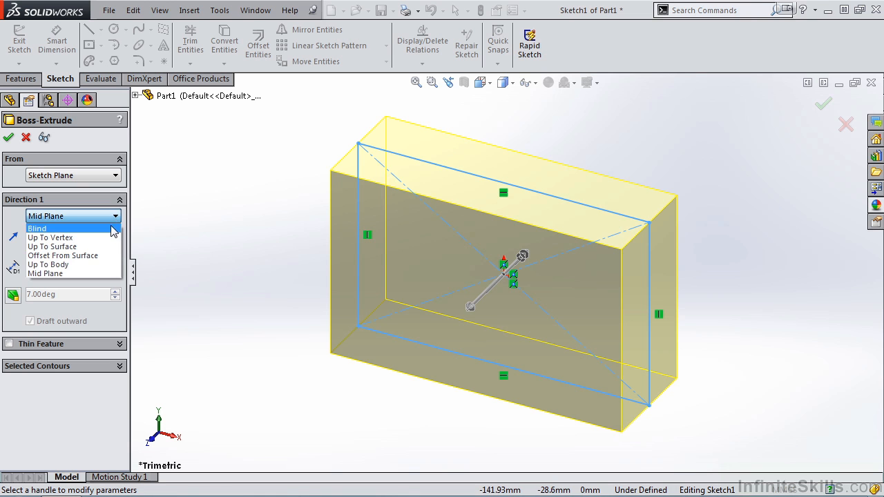
pyautogui.click(115, 228)
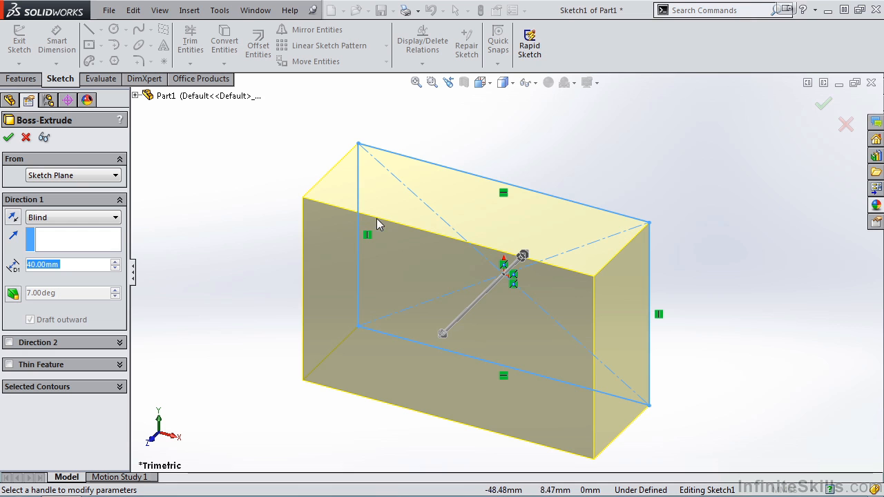
# Try a second extrusion direction with a blind depth of 20 mm and turn it off again
pyautogui.click(9, 343)
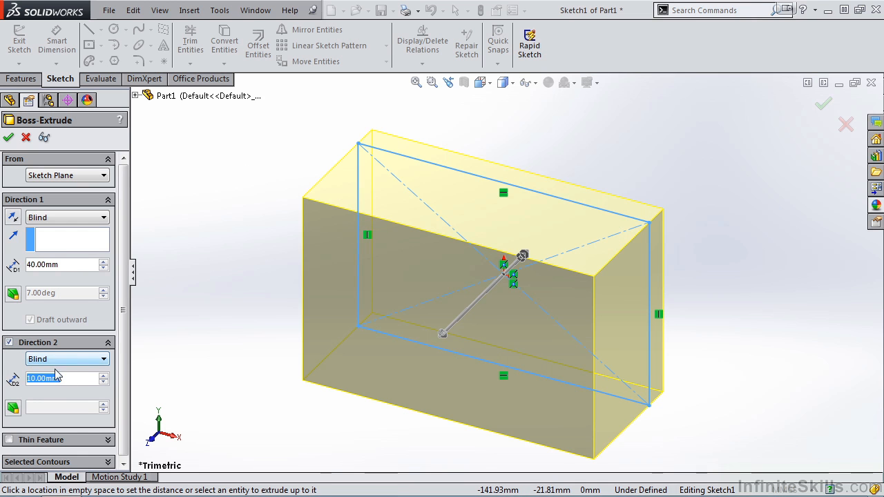
pyautogui.write('20')
pyautogui.moveTo(102, 392)
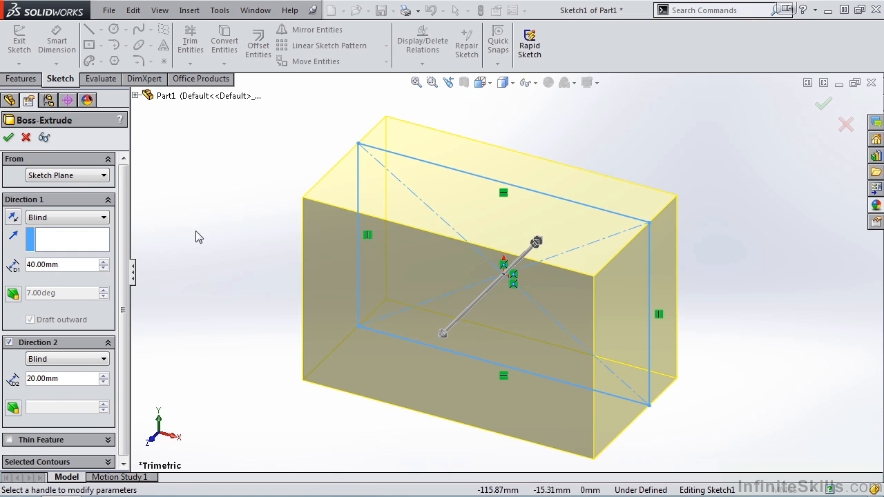
pyautogui.click(104, 357)
pyautogui.click(105, 357)
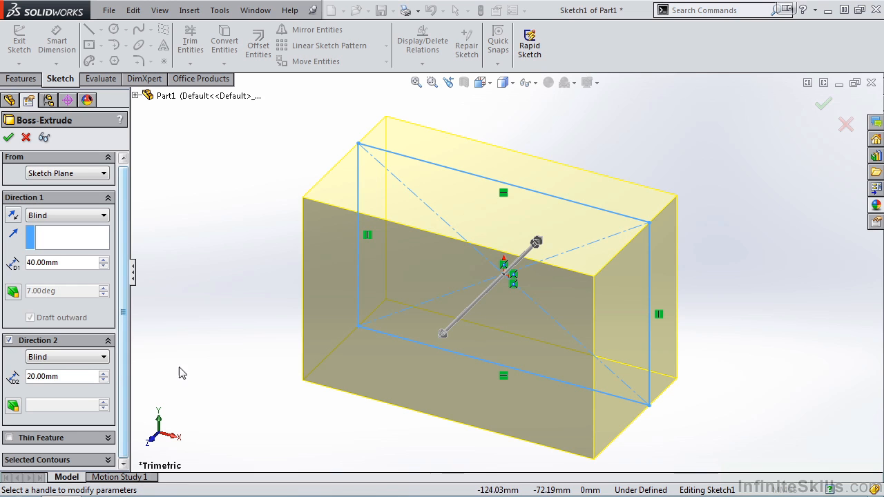
pyautogui.click(9, 341)
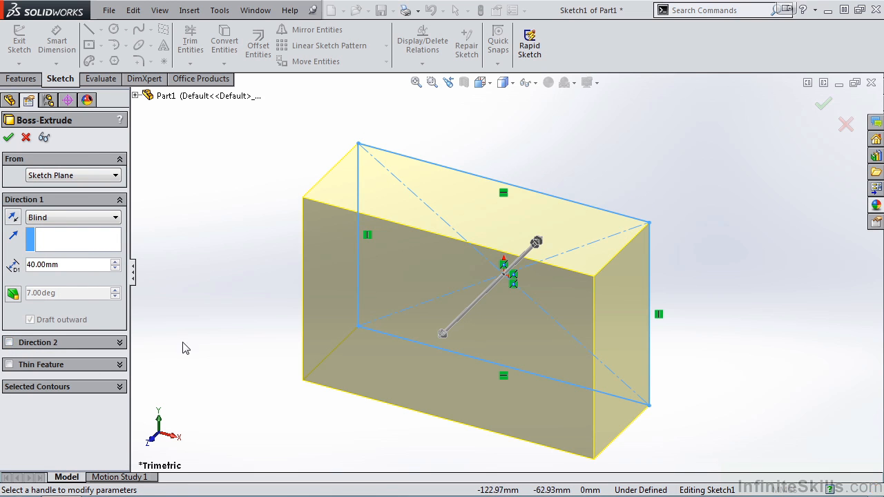
# Accept the single-direction blind extrusion with a depth of 40 mm and clear the selection
pyautogui.click(8, 138)
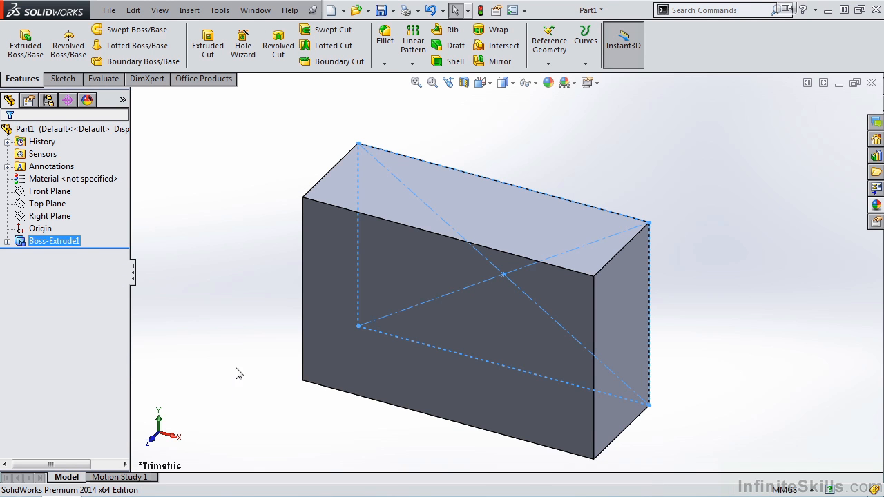
pyautogui.click(241, 337)
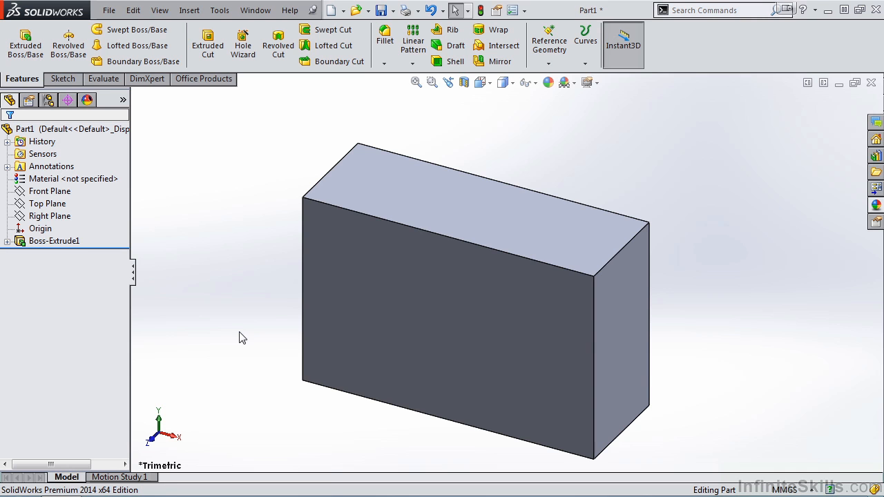
# Edit the sketch of the extruded block, dimension the rectangle's upper edge to 100 mm, and exit the sketch
pyautogui.click(7, 242)
pyautogui.click(36, 256)
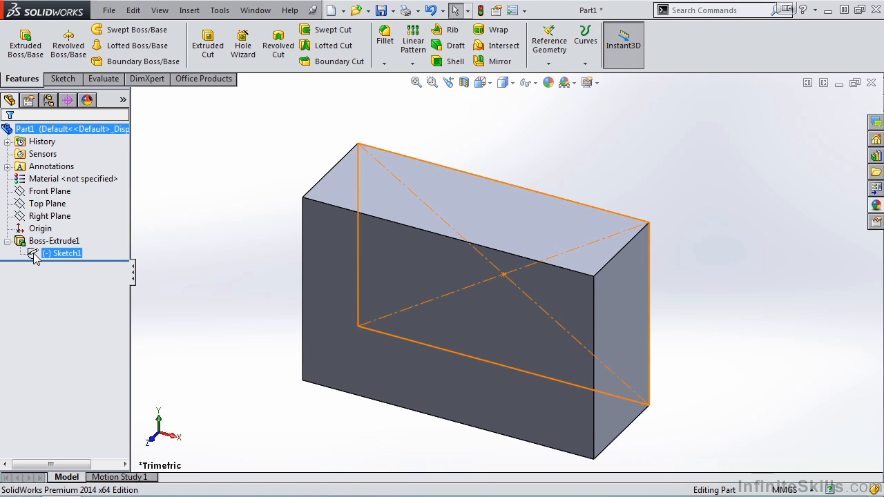
pyautogui.click(33, 253)
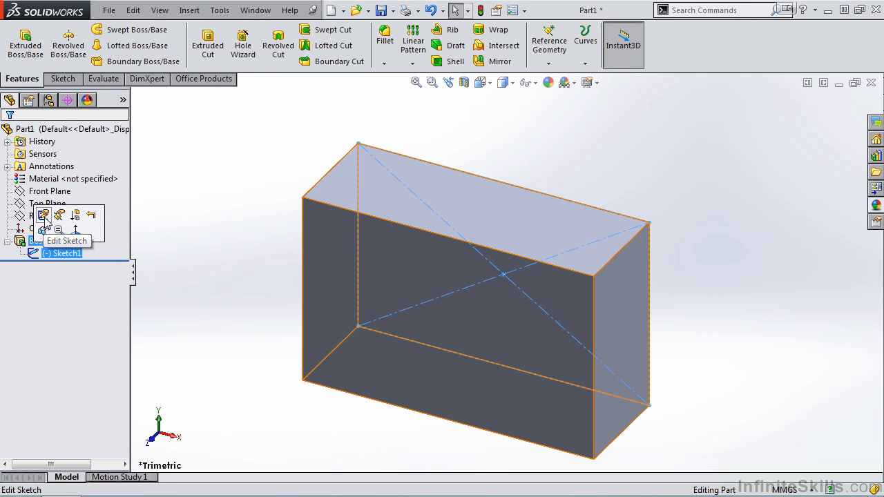
pyautogui.click(43, 215)
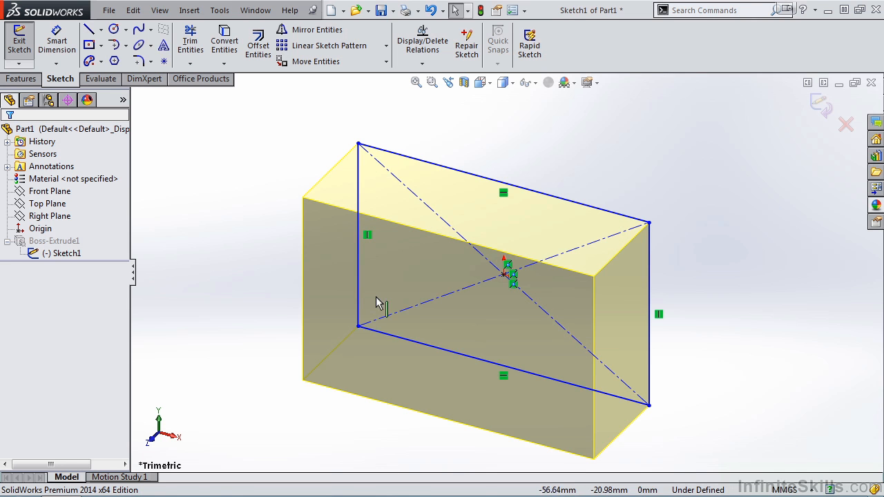
pyautogui.click(61, 40)
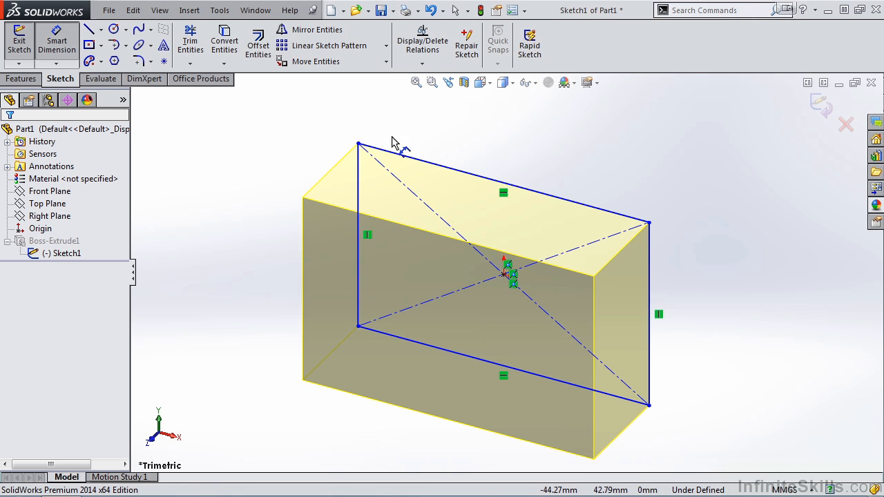
pyautogui.click(433, 164)
pyautogui.click(492, 141)
pyautogui.write('100')
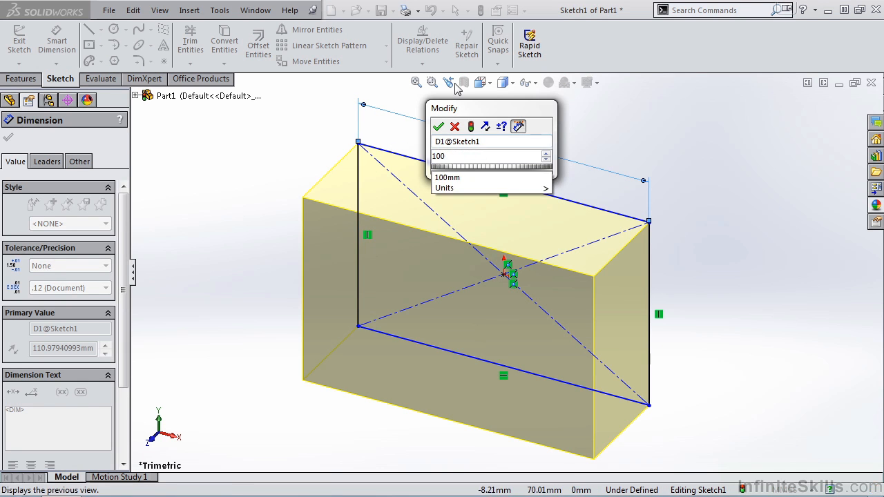
pyautogui.click(439, 127)
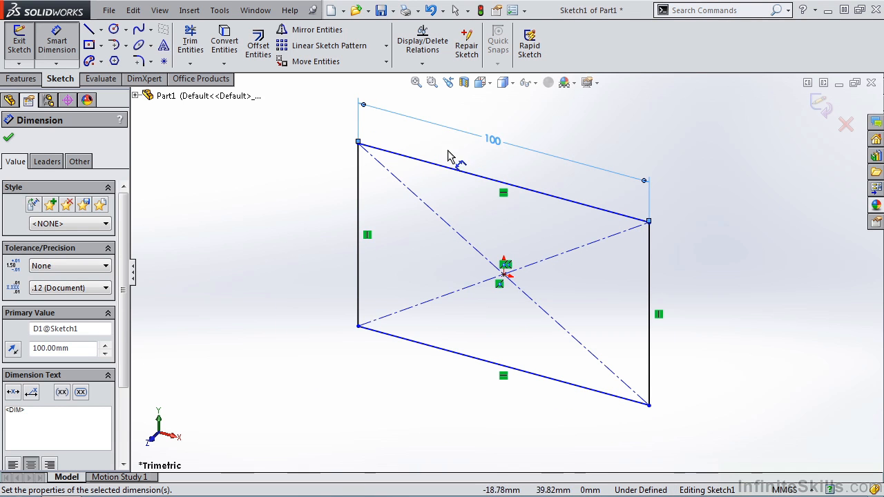
pyautogui.click(821, 106)
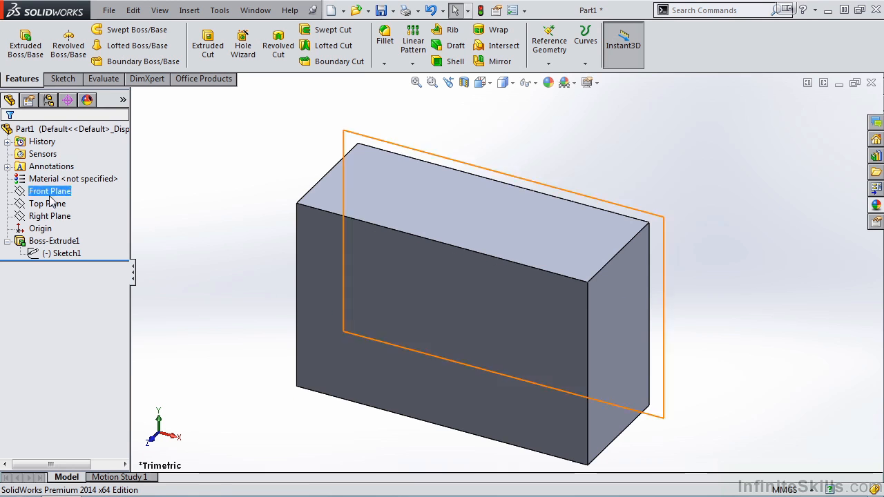
# Edit the block's extrusion feature and set its blind depth to 50 mm
pyautogui.click(56, 247)
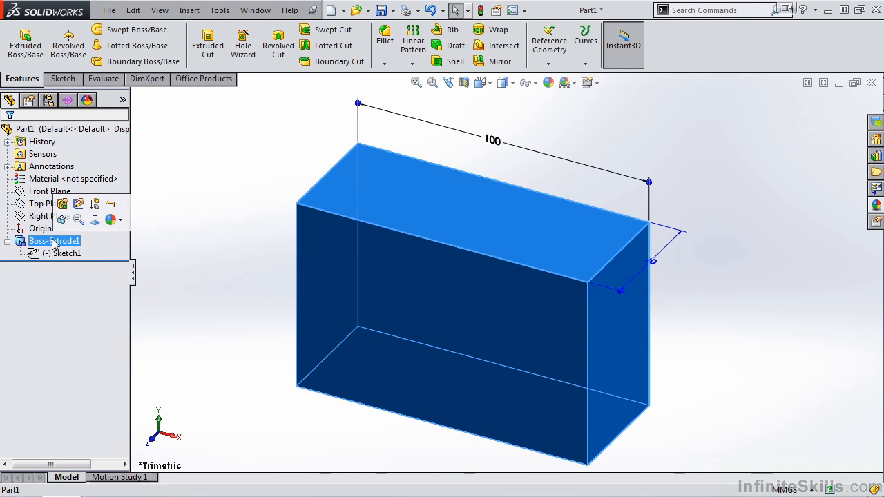
pyautogui.click(62, 205)
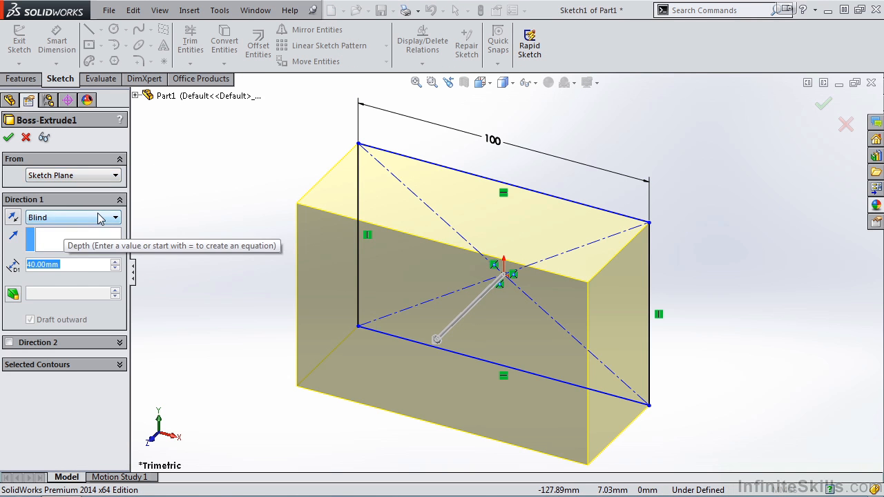
pyautogui.click(70, 262)
pyautogui.moveTo(70, 263); pyautogui.dragTo(26, 263)
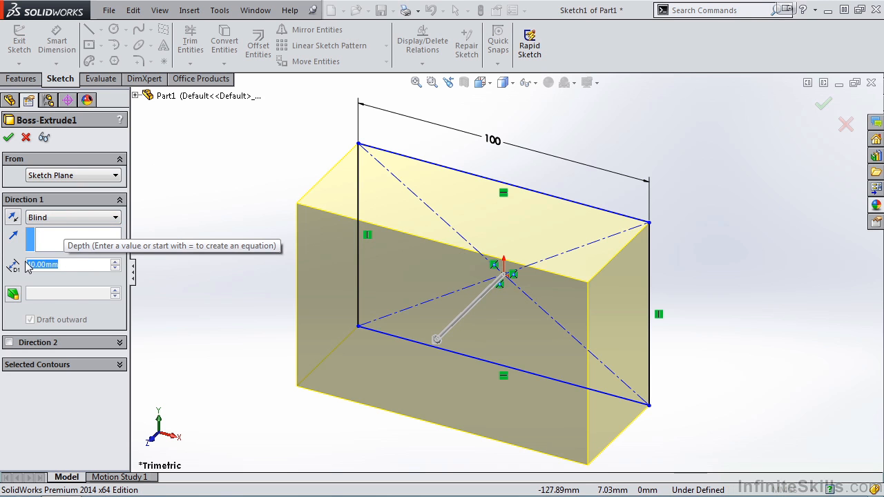
pyautogui.write('50')
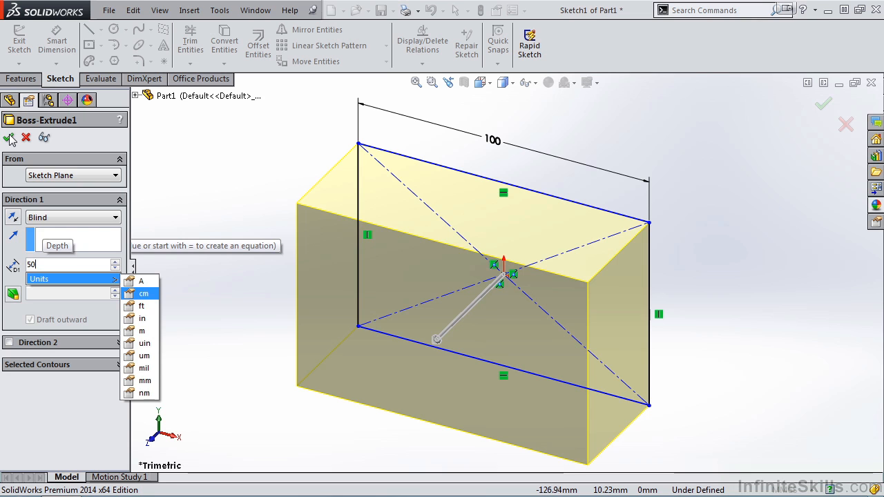
pyautogui.press('Return')
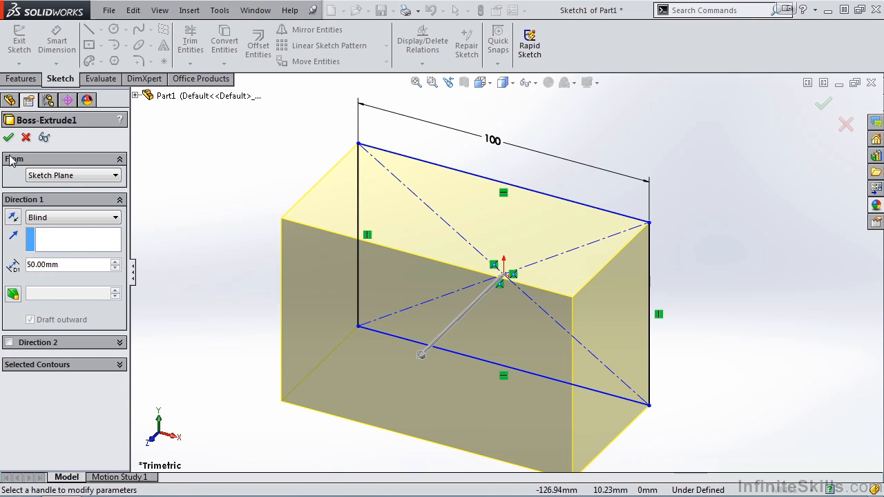